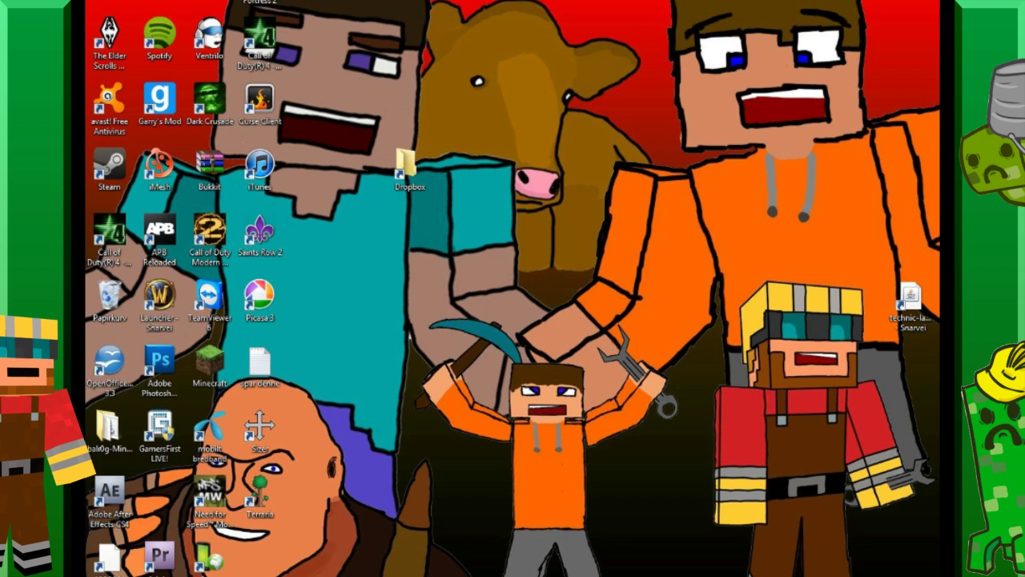
# Switch to the web browser and open the Tekkit 2.1.1 page on the Technic website.
pyautogui.click(184, 520)
pyautogui.click(347, 4)
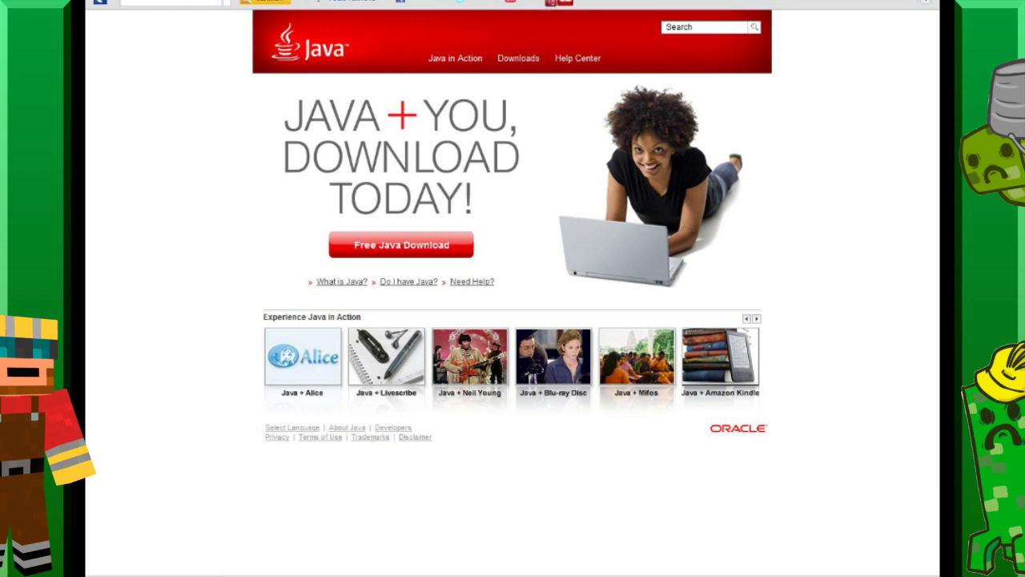
pyautogui.hotkey('ctrl', 'Tab')
pyautogui.scroll(7, 151, 152)
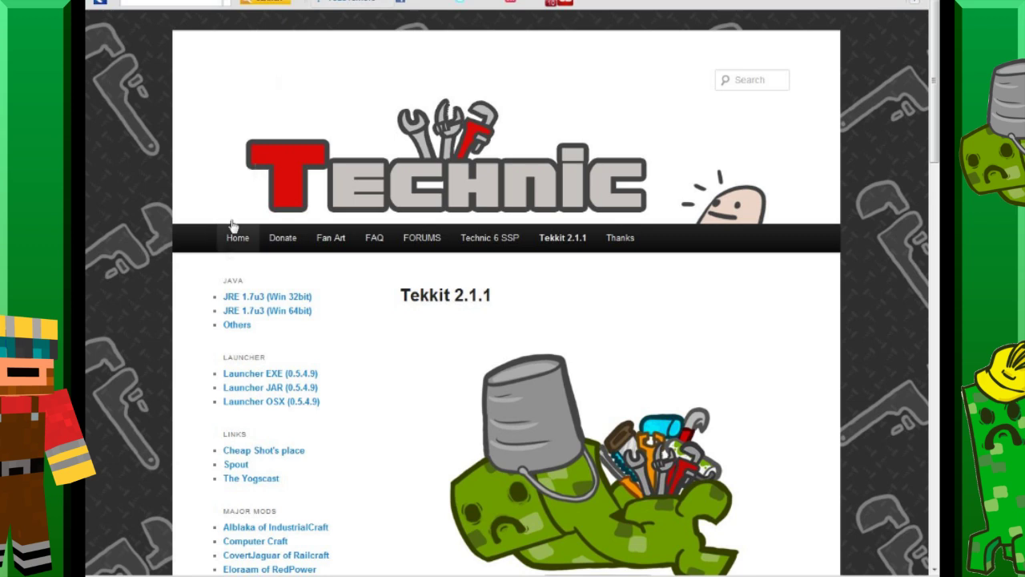
pyautogui.click(552, 242)
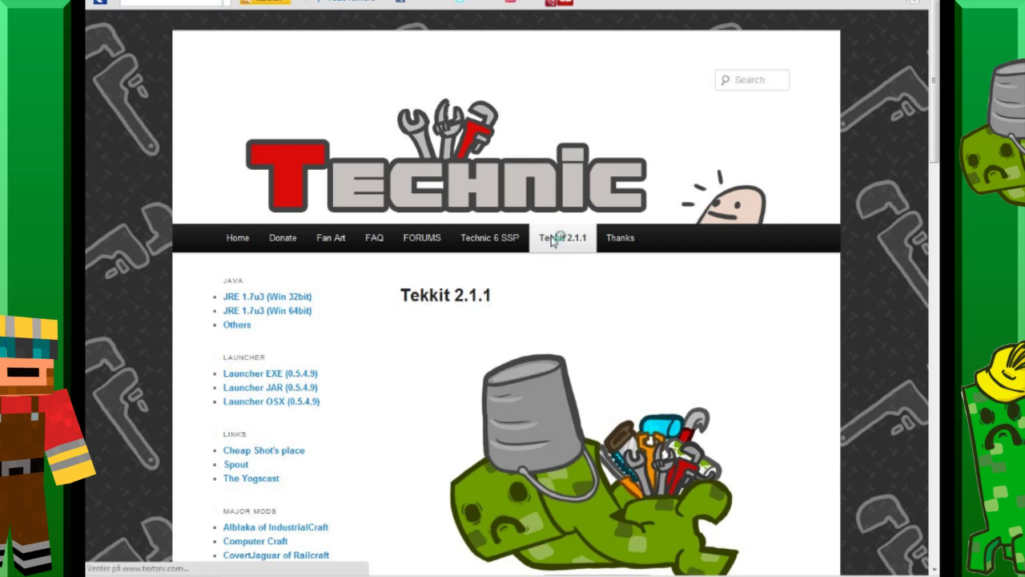
# Download the server archive from the link under the 2.1.1 SERVER heading on the Tekkit page.
pyautogui.scroll(-1, 361, 298)
pyautogui.scroll(-10, 360, 299)
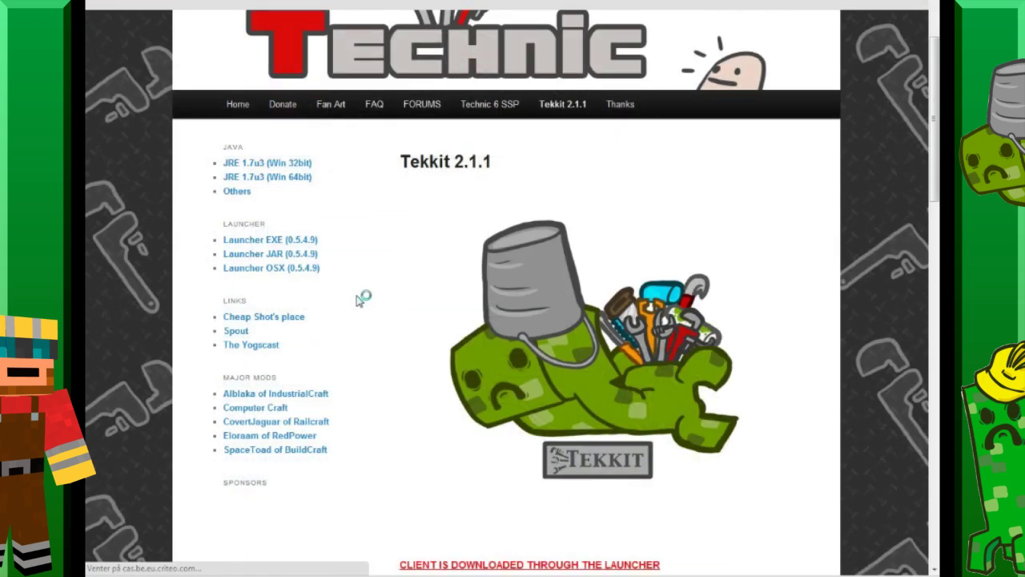
pyautogui.scroll(-8, 358, 295)
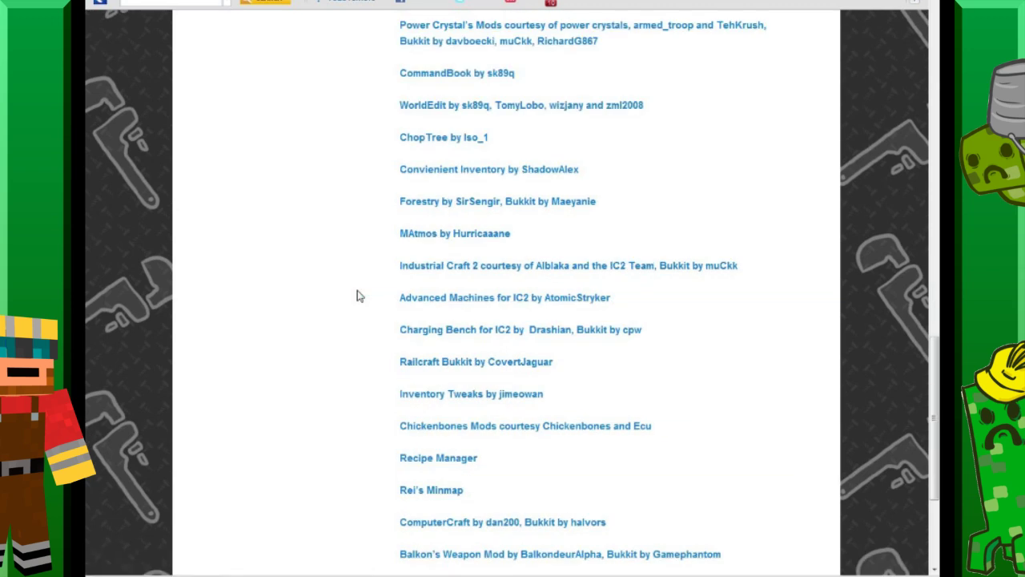
pyautogui.scroll(12, 358, 294)
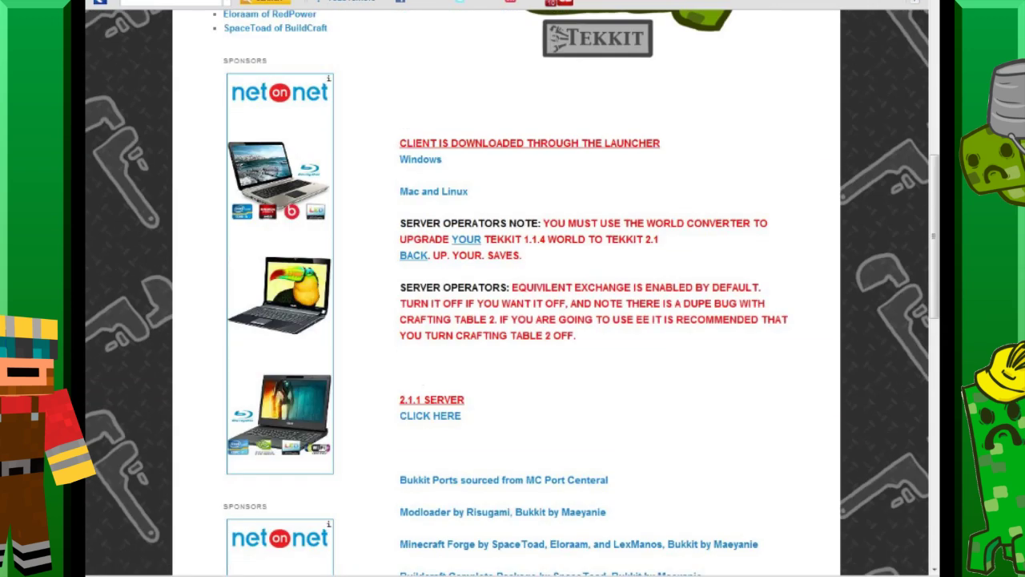
pyautogui.scroll(-1, 409, 397)
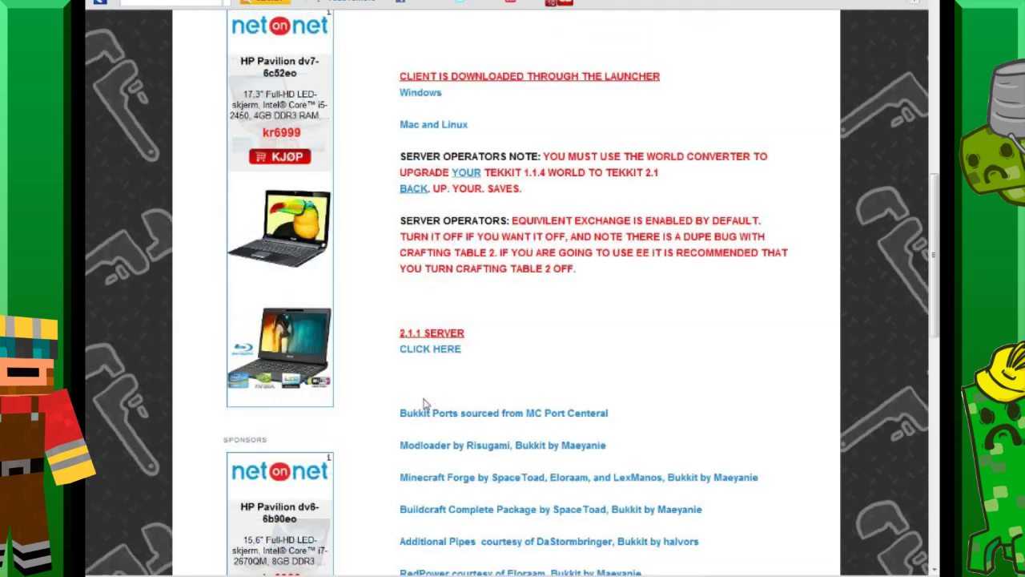
pyautogui.click(431, 349)
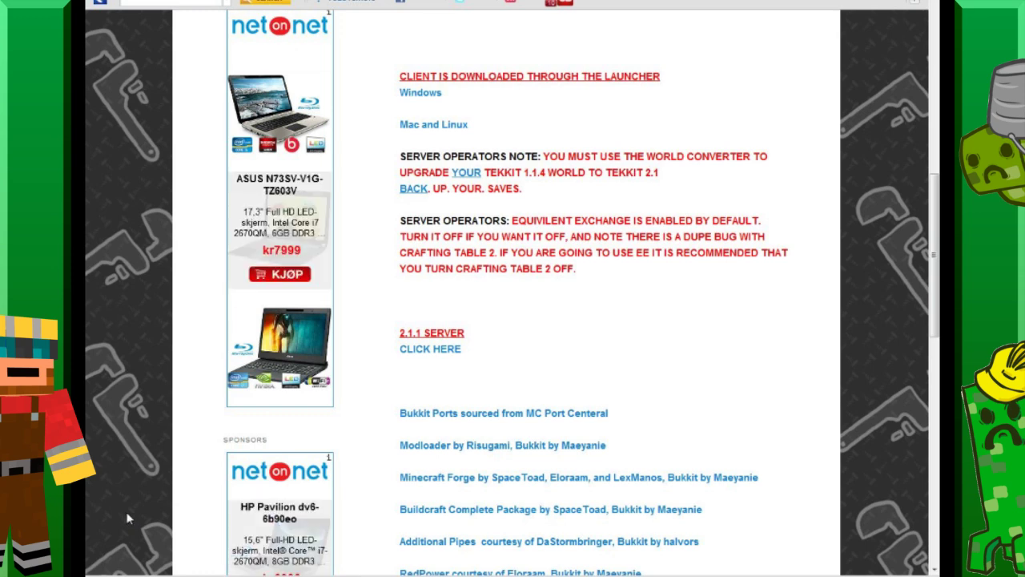
# Extract the Tekkit_Server_2.1.1 ZIP archive in the Downloads folder into its own Tekkit_Server_2.1.1 folder.
pyautogui.scroll(-1, 127, 518)
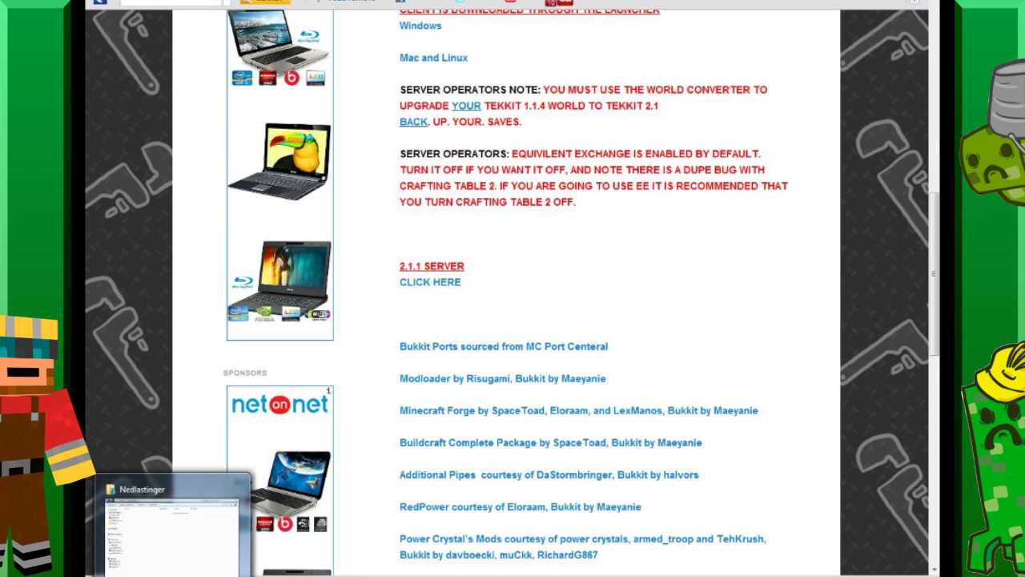
pyautogui.click(173, 529)
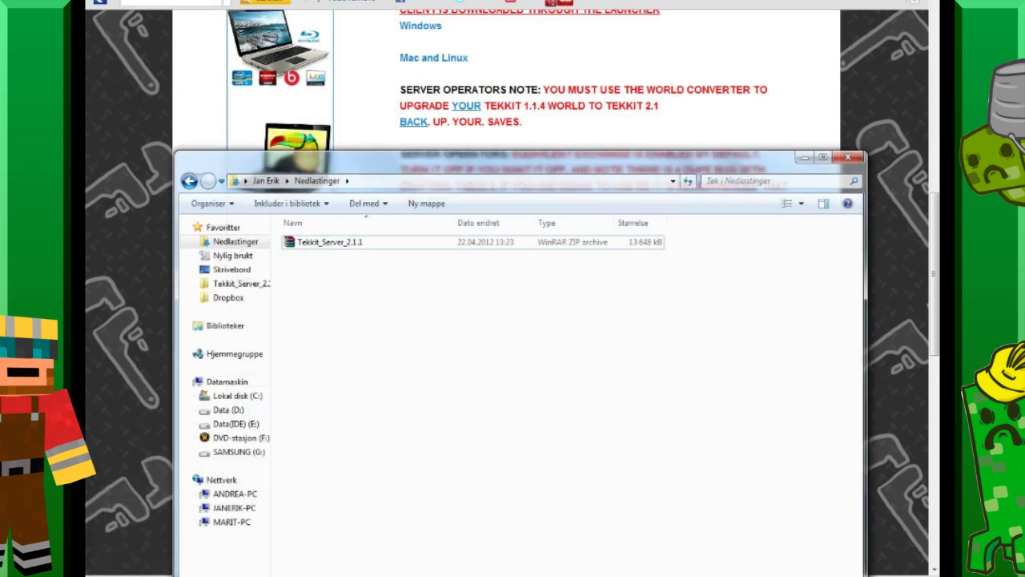
pyautogui.press('super+Home')
pyautogui.doubleClick(371, 167)
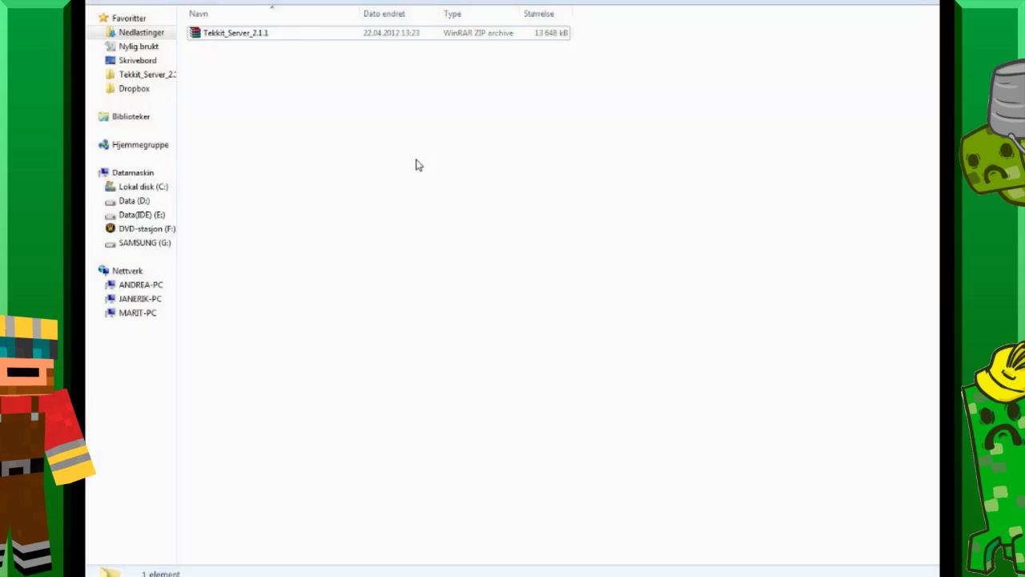
pyautogui.press('super+Down')
pyautogui.rightClick(324, 242)
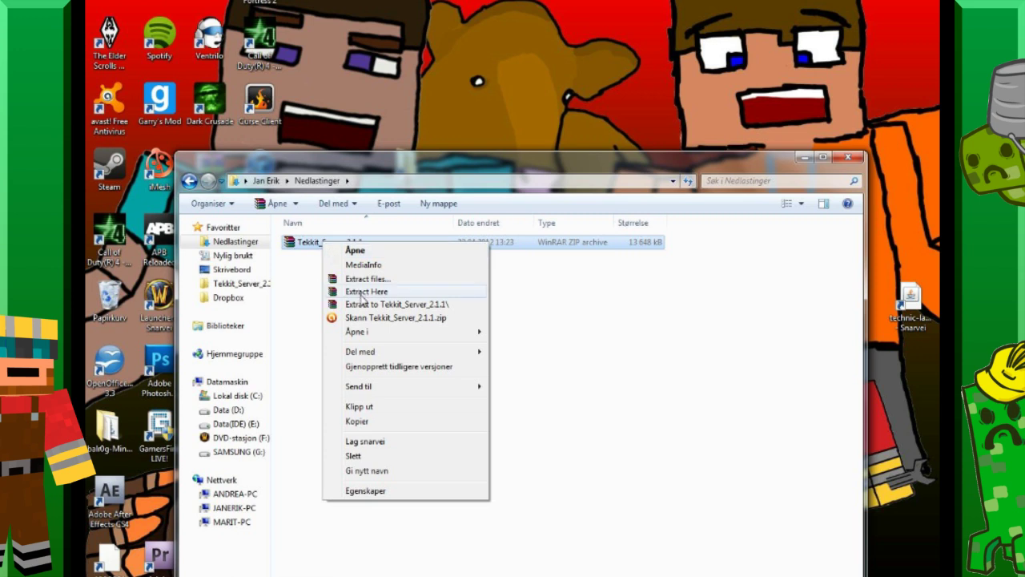
pyautogui.click(388, 309)
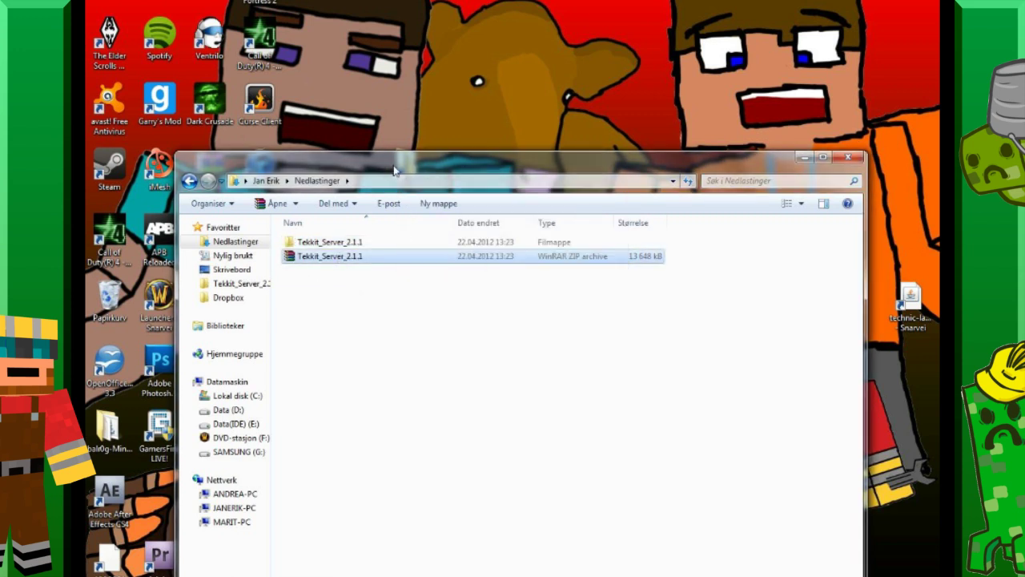
# Check the extracted Tekkit_Server_2.1.1 folder, copy it to the desktop, and clear the Downloads window out of the way.
pyautogui.moveTo(395, 171); pyautogui.dragTo(497, 193)
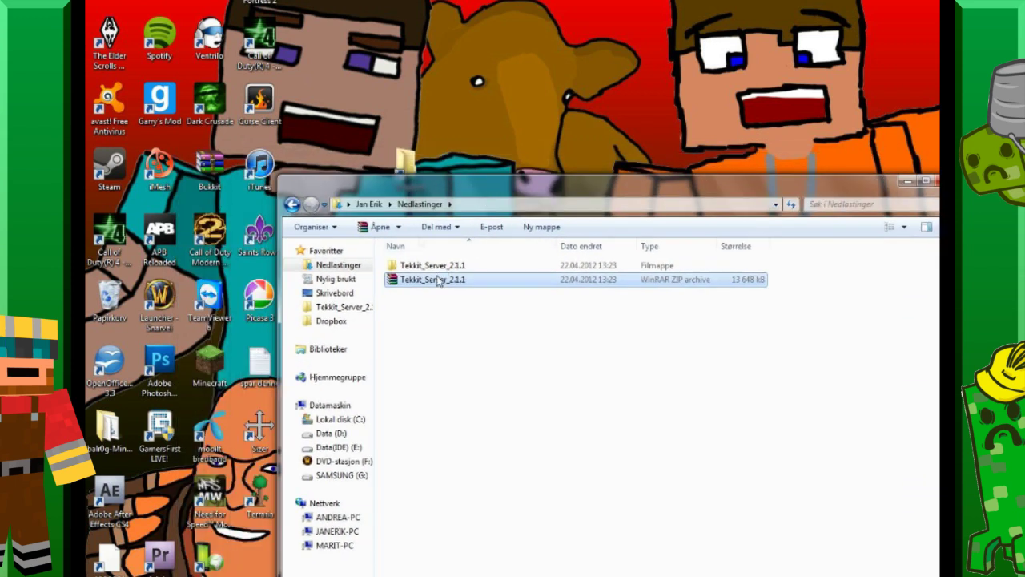
pyautogui.moveTo(391, 191); pyautogui.dragTo(400, 257)
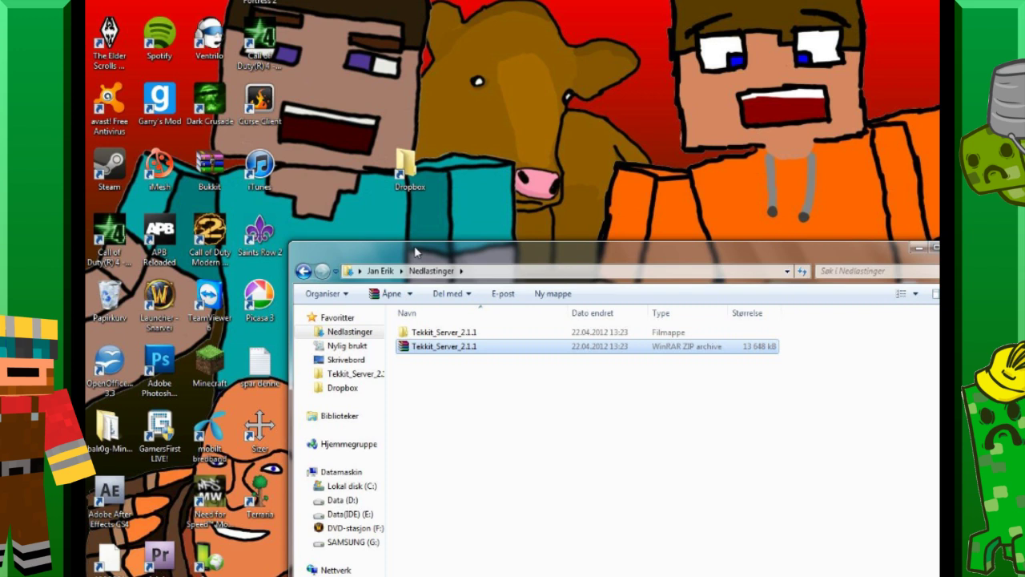
pyautogui.doubleClick(472, 332)
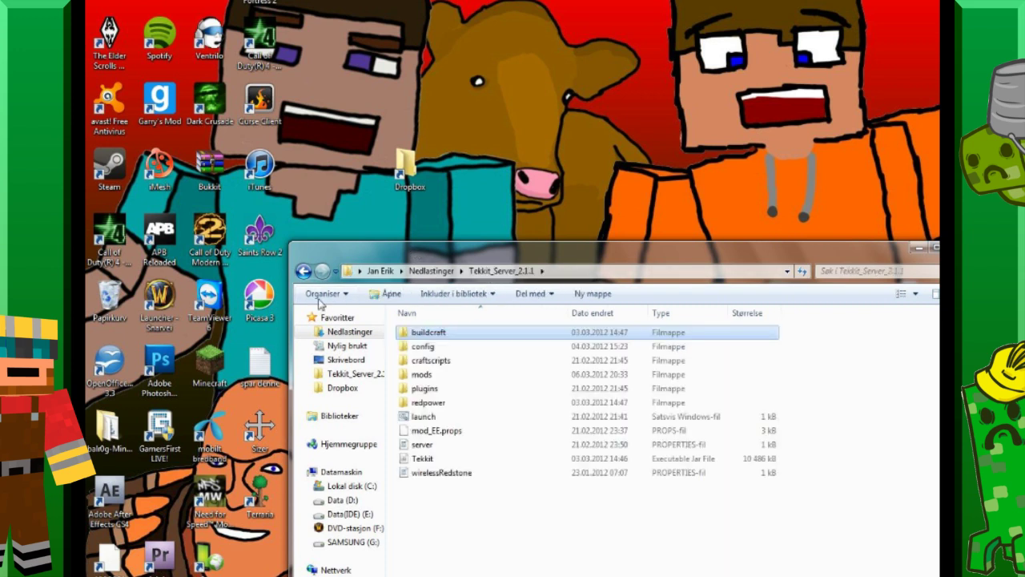
pyautogui.click(302, 270)
pyautogui.doubleClick(425, 331)
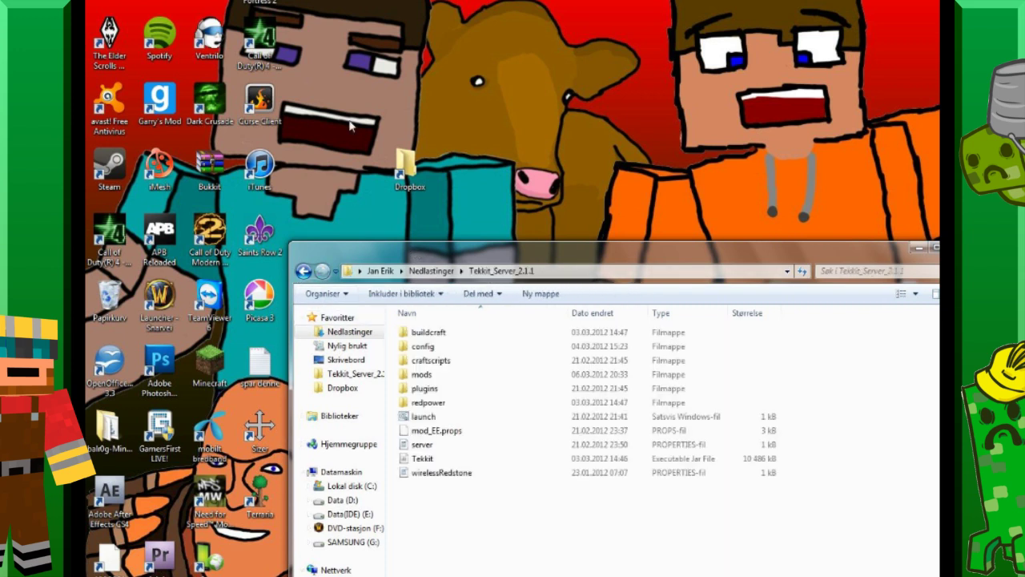
pyautogui.click(303, 271)
pyautogui.rightClick(436, 335)
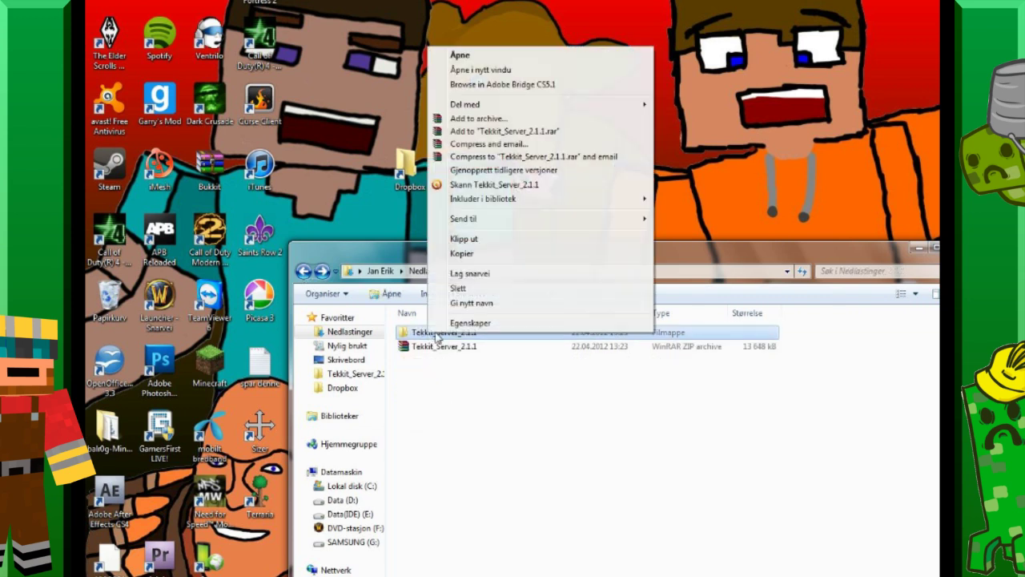
pyautogui.click(362, 104)
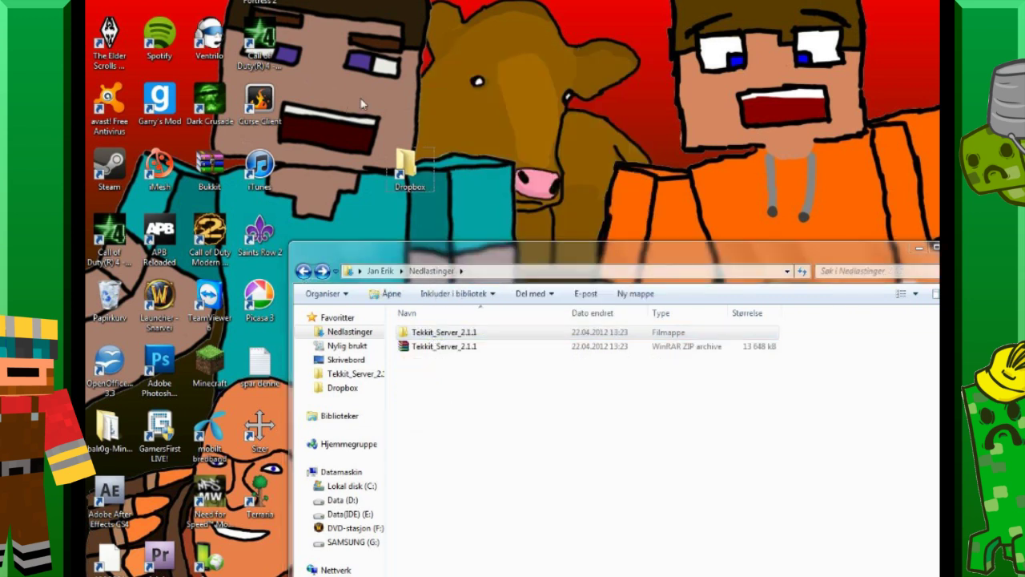
pyautogui.hotkey('ctrl', 'v')
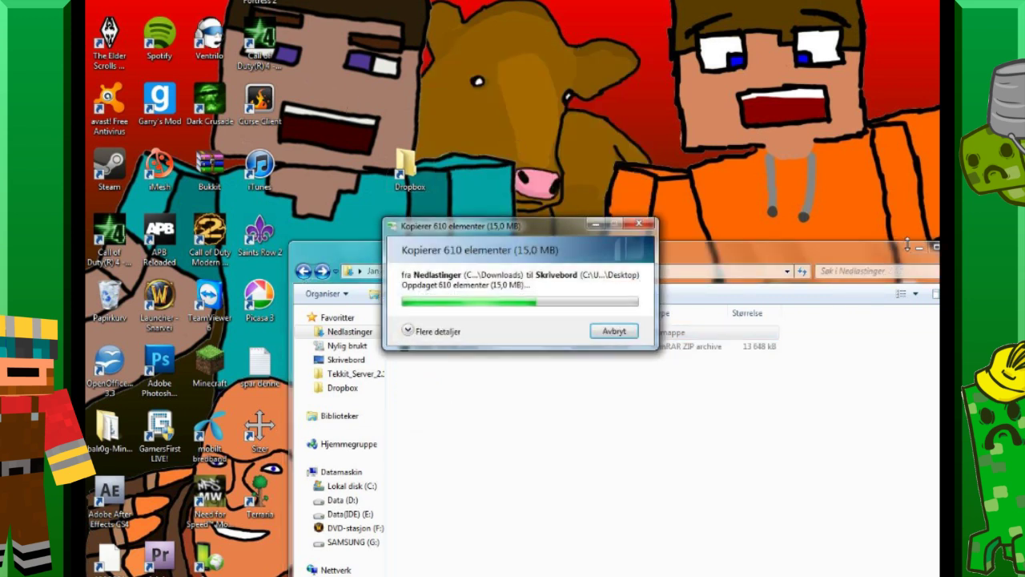
pyautogui.click(917, 249)
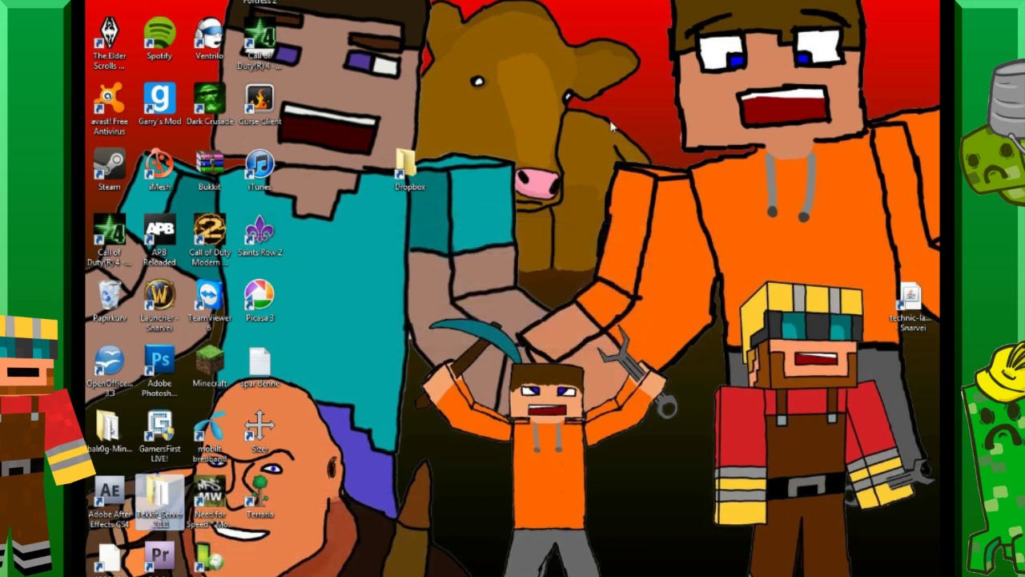
# Move the Tekkit_Server_2.1.1 folder to a free spot on the desktop below the Dropbox shortcut and open it.
pyautogui.moveTo(160, 496); pyautogui.dragTo(409, 432)
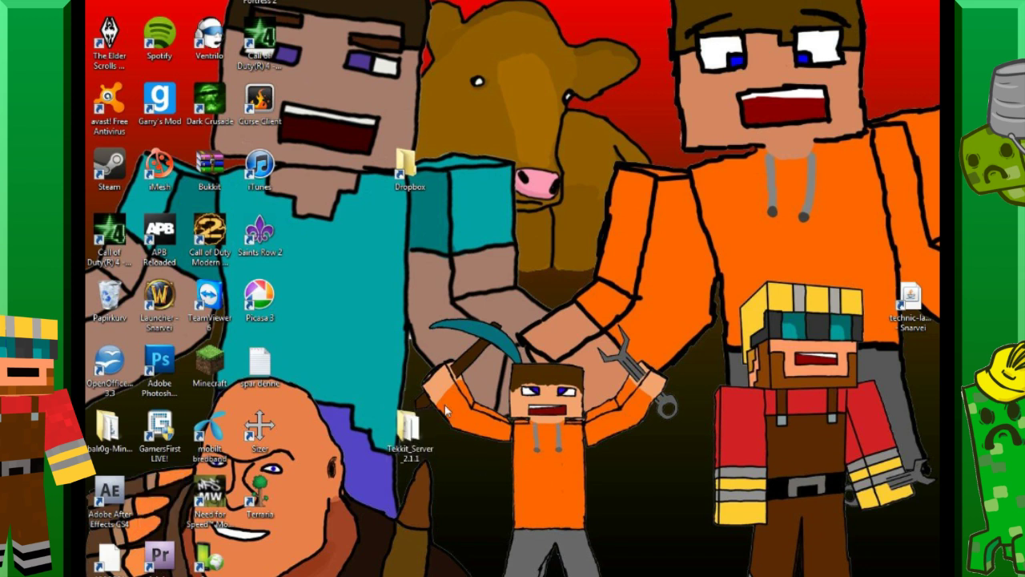
pyautogui.doubleClick(410, 432)
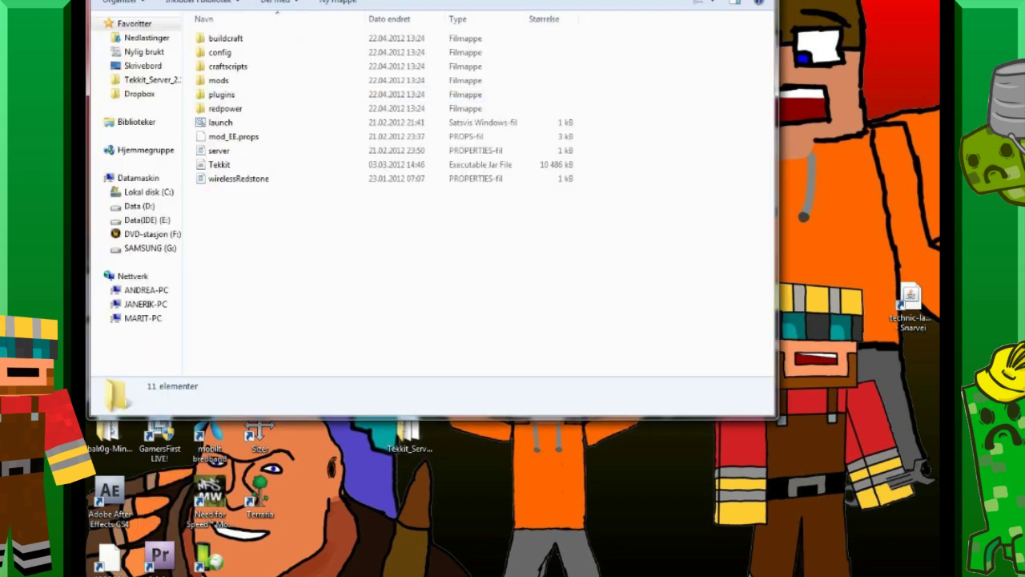
pyautogui.moveTo(368, 0); pyautogui.dragTo(496, 106)
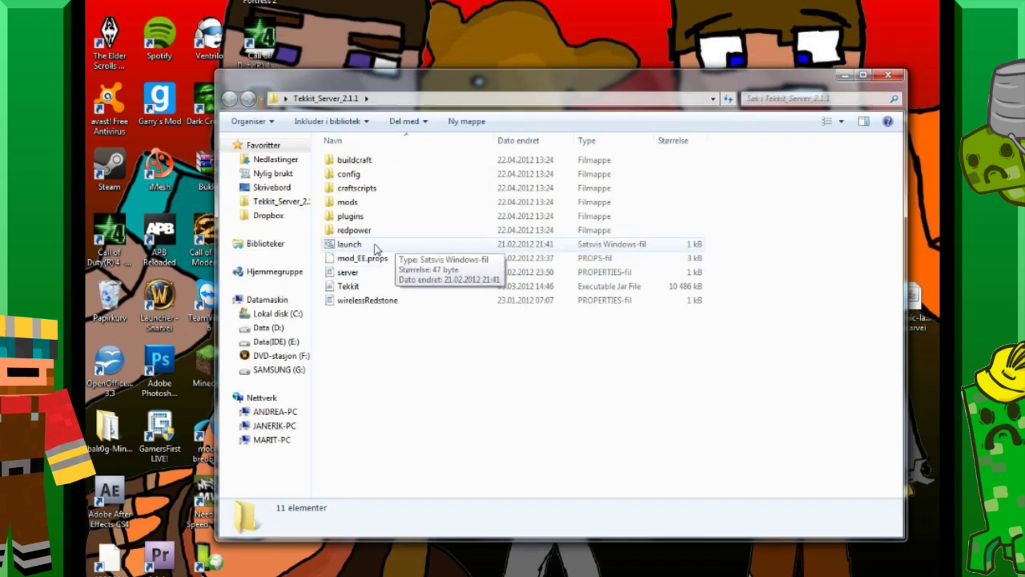
pyautogui.rightClick(372, 246)
pyautogui.doubleClick(352, 246)
pyautogui.rightClick(350, 247)
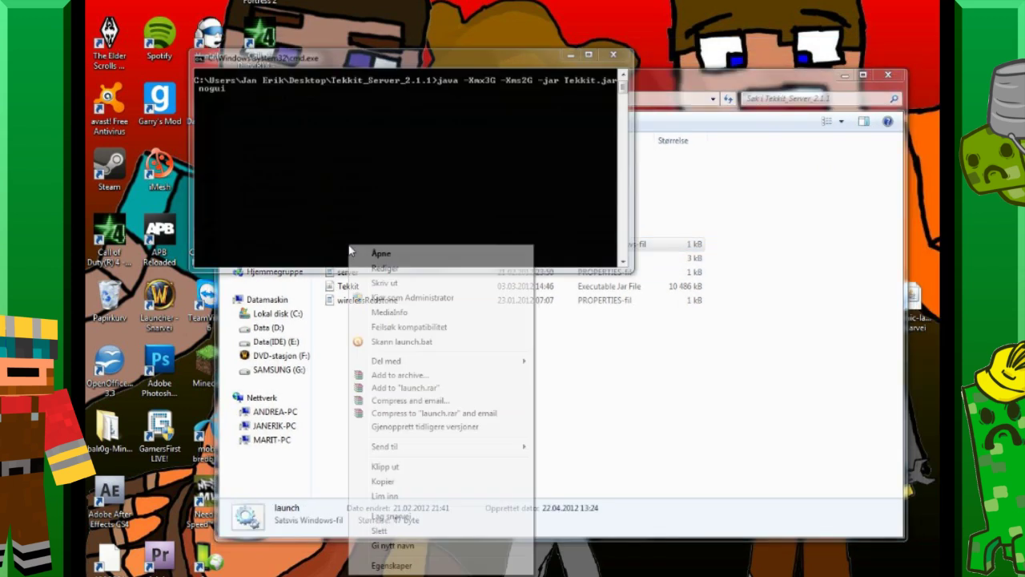
pyautogui.press('Escape')
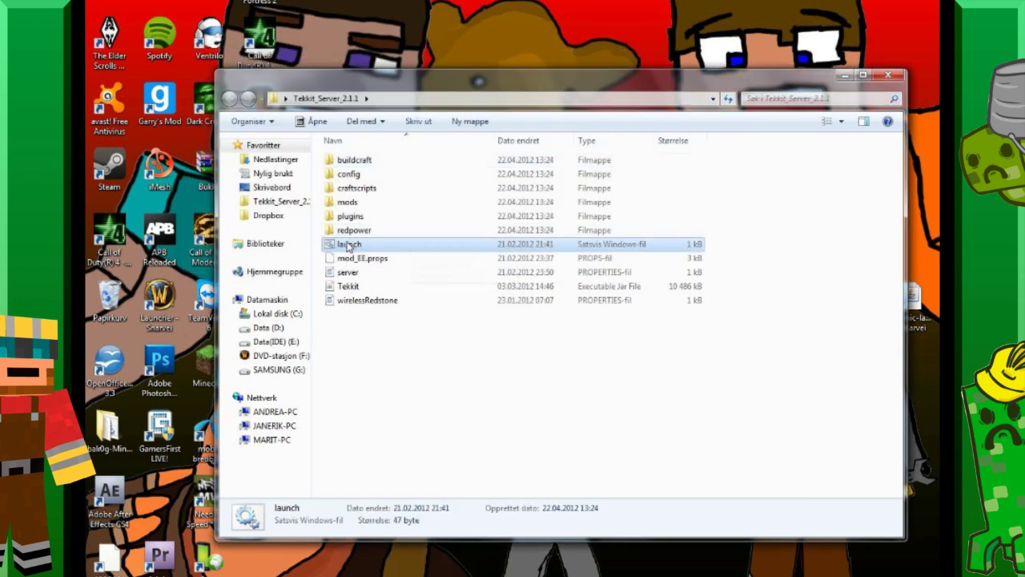
# Open the launch batch file for editing and change its memory options to -Xmx1G and -Xms1G.
pyautogui.rightClick(349, 247)
pyautogui.click(390, 267)
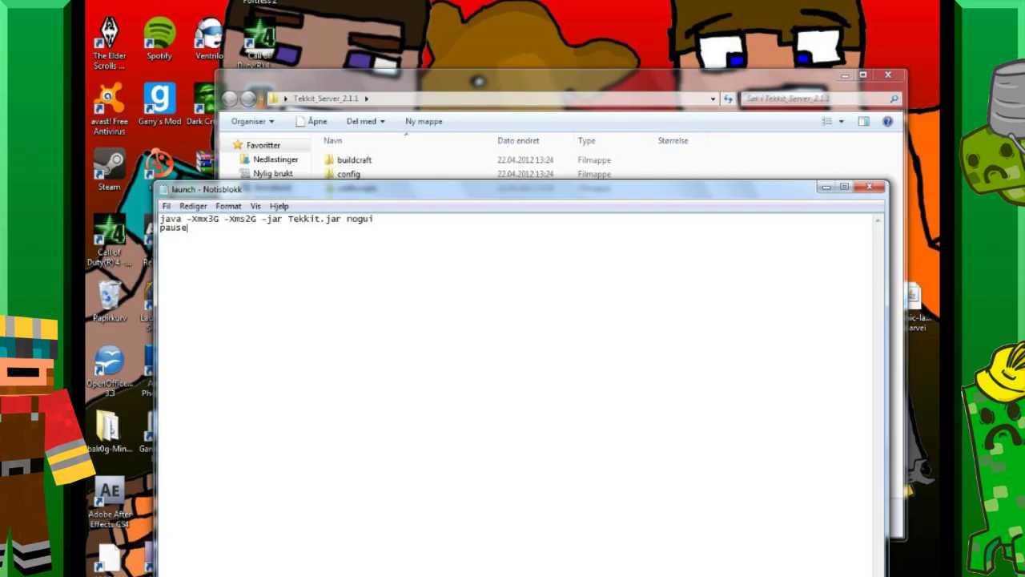
pyautogui.moveTo(189, 193); pyautogui.dragTo(256, 207)
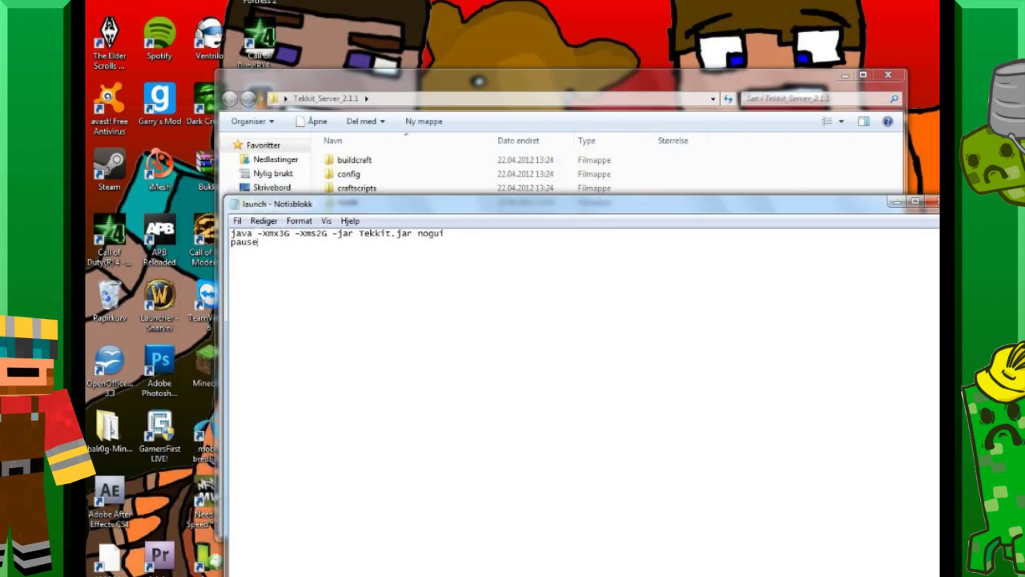
pyautogui.doubleClick(286, 233)
pyautogui.click(274, 233)
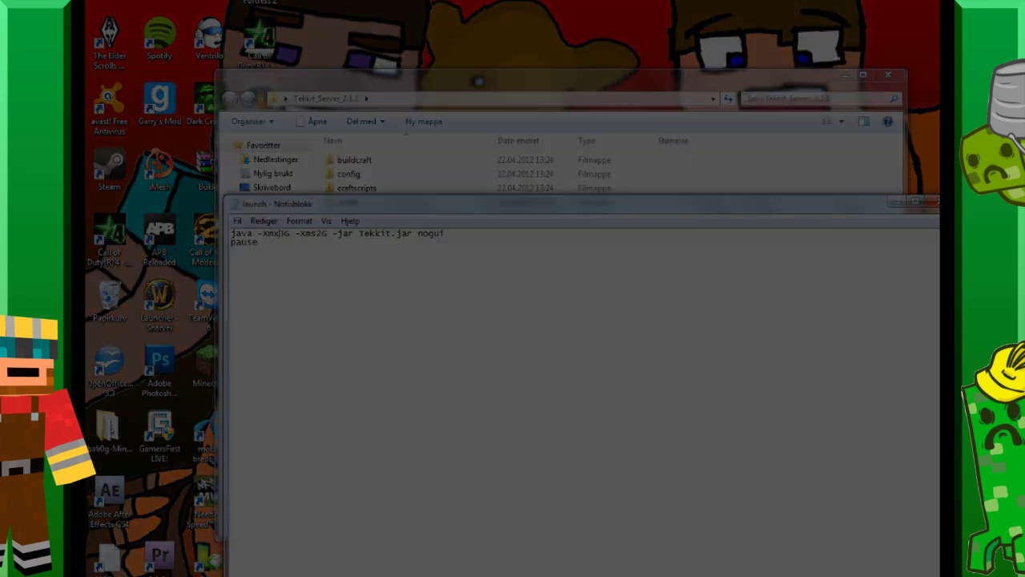
pyautogui.moveTo(279, 233); pyautogui.dragTo(286, 233)
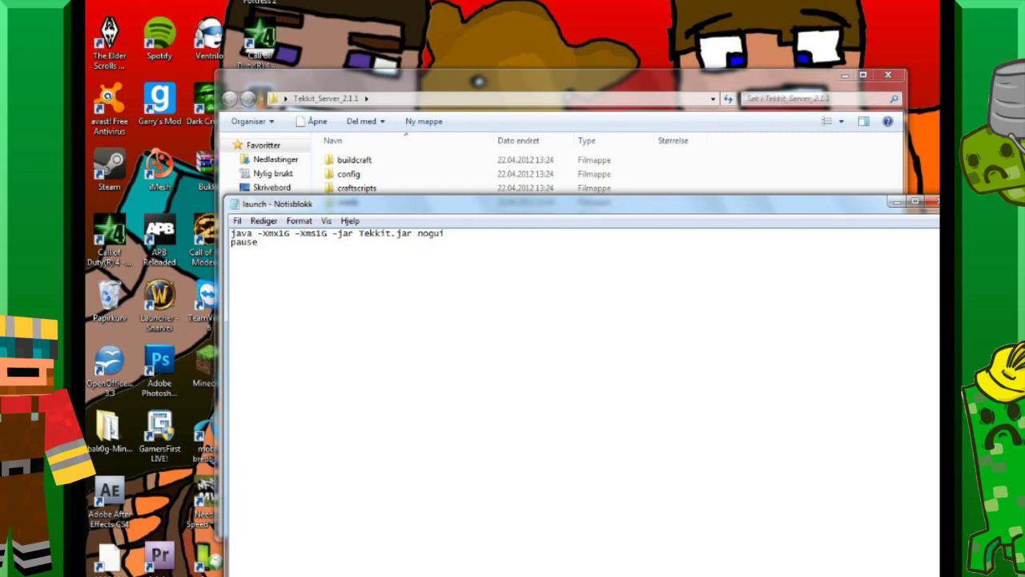
# Reposition and narrow the launch file's text window over the server folder and save the file.
pyautogui.moveTo(611, 205); pyautogui.dragTo(553, 211)
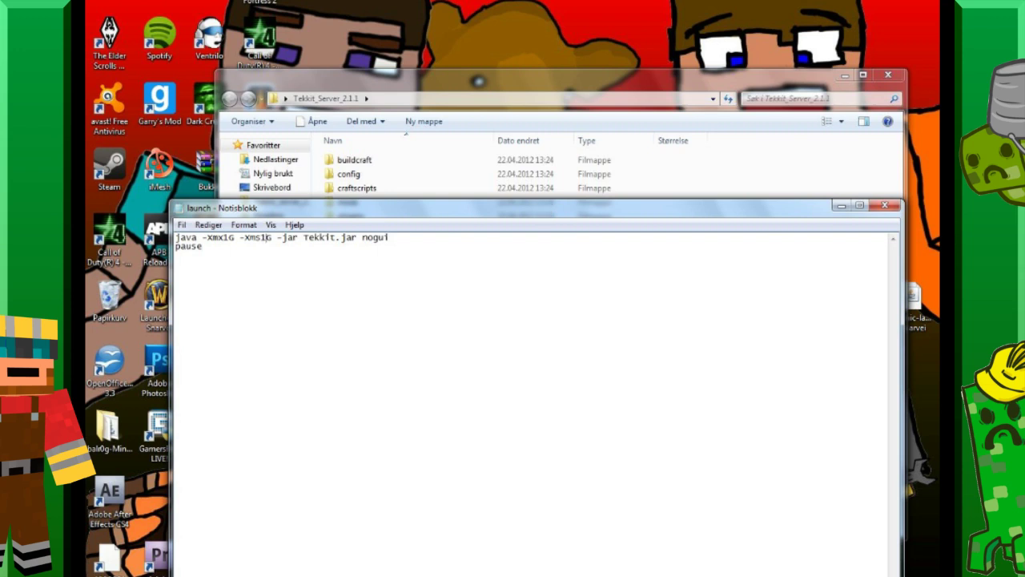
pyautogui.moveTo(171, 253); pyautogui.dragTo(210, 250)
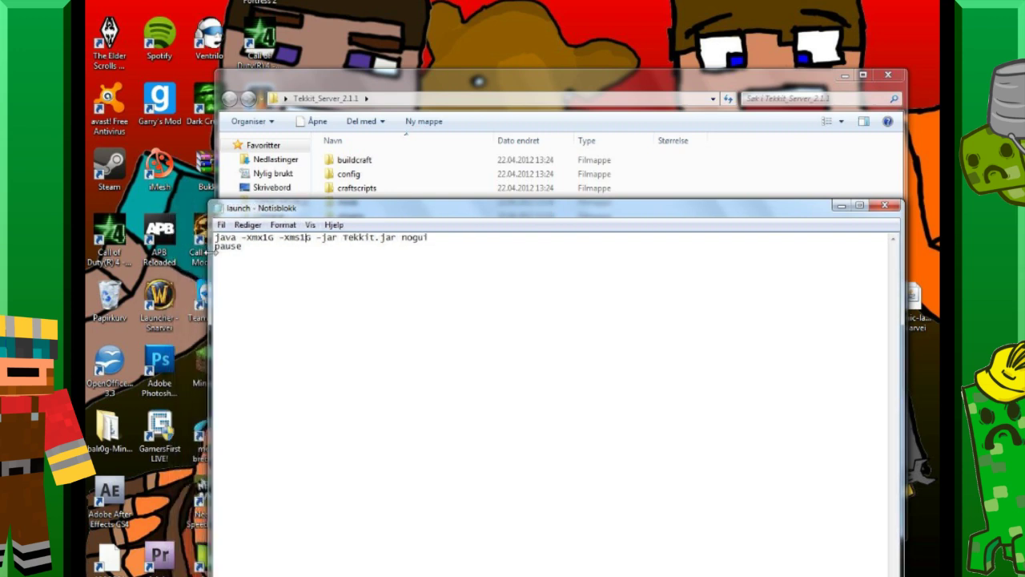
pyautogui.click(221, 225)
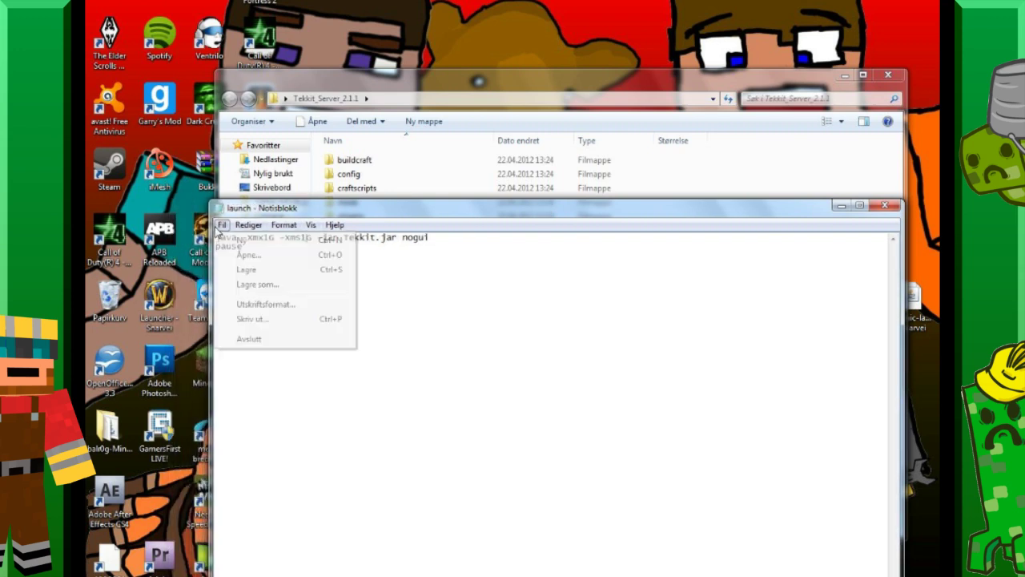
pyautogui.click(221, 225)
pyautogui.click(222, 225)
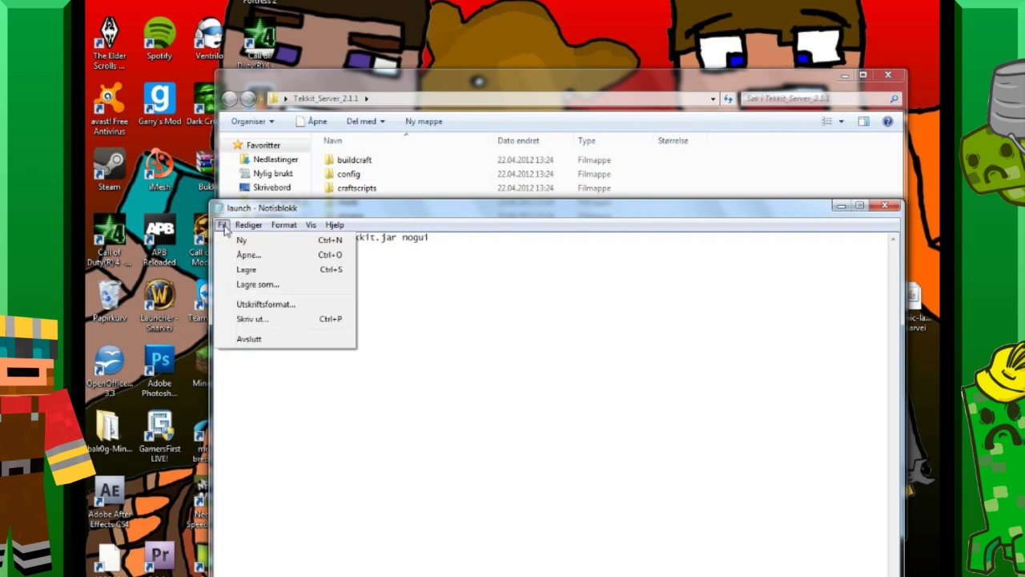
pyautogui.click(250, 267)
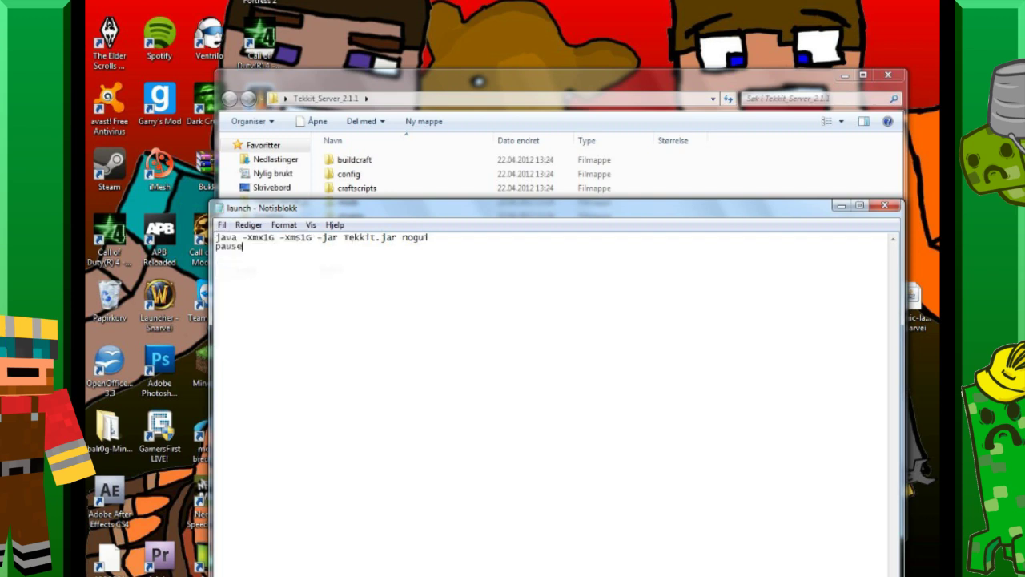
# Close the launch text file and run the launch batch file to start the Tekkit server for the first time.
pyautogui.click(885, 206)
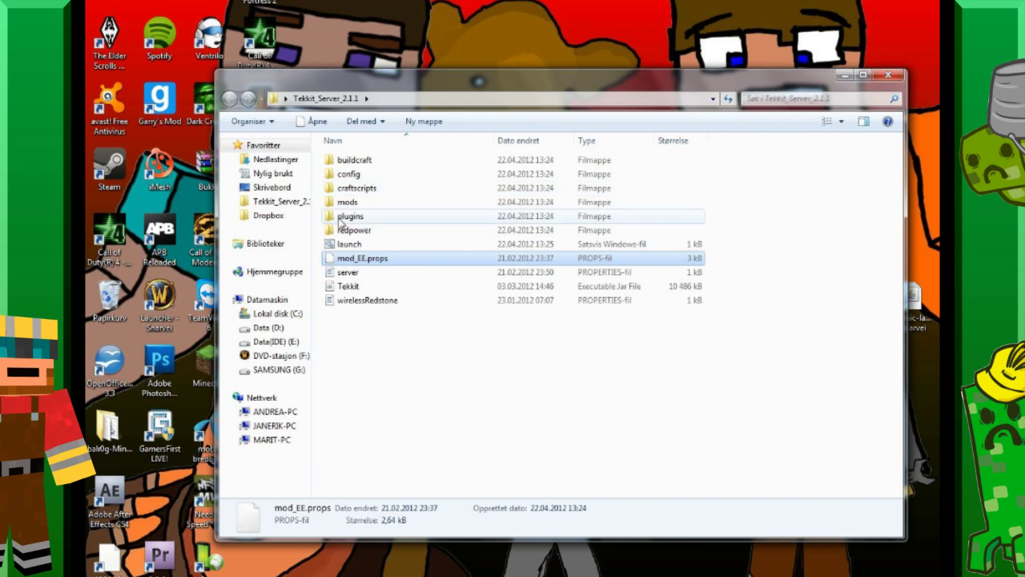
pyautogui.click(357, 245)
pyautogui.doubleClick(358, 250)
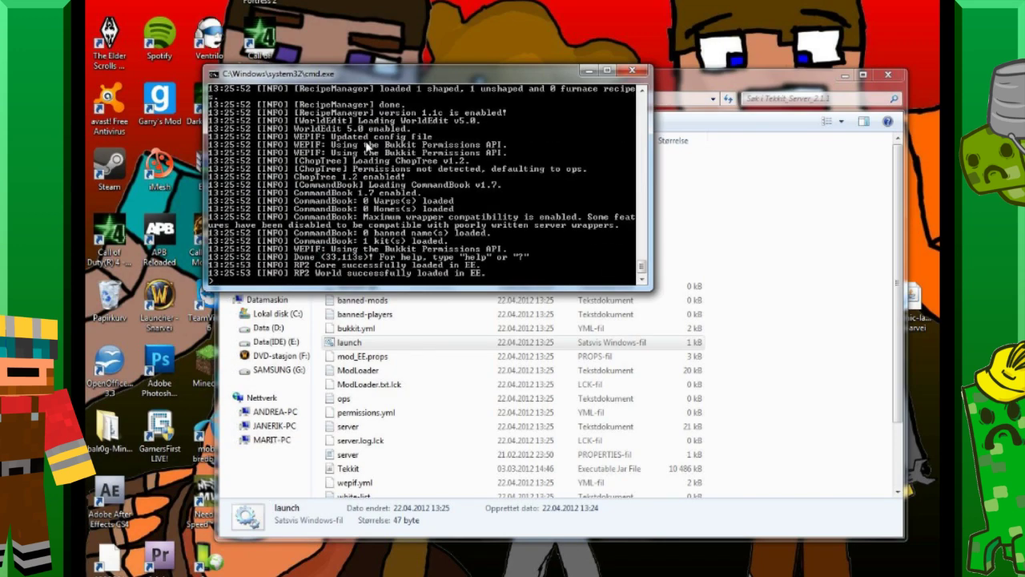
# Shut the running server down with the stop command and close its console window.
pyautogui.write('stop')
pyautogui.press('Return')
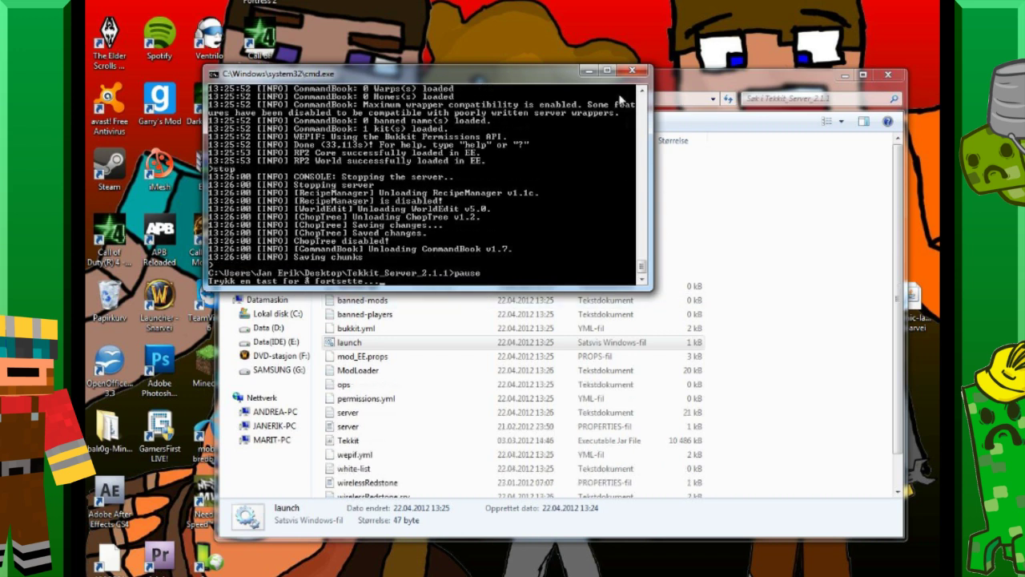
pyautogui.click(632, 74)
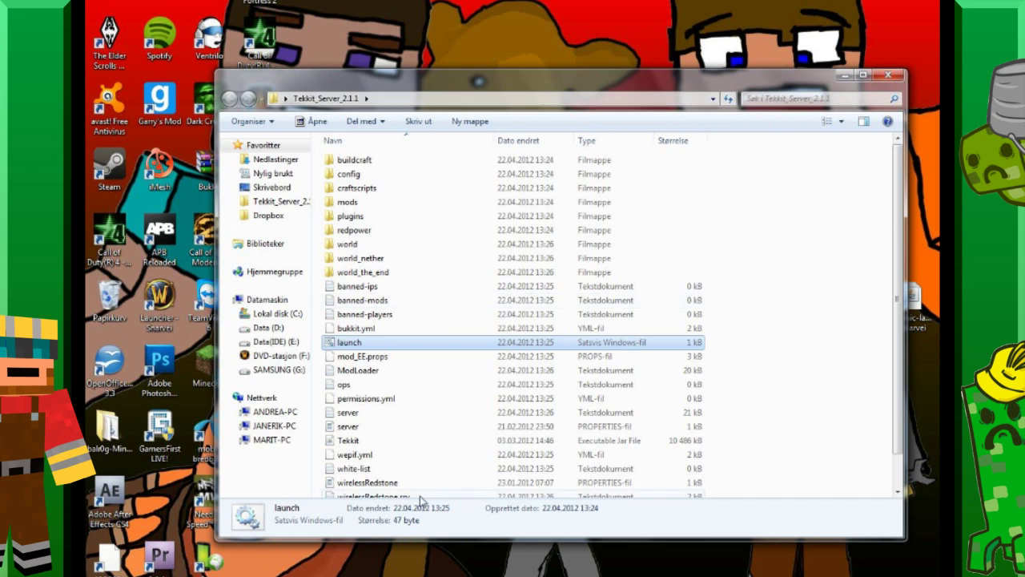
# Open the server PROPERTIES file from the Tekkit_Server_2.1.1 folder and move its text window upward.
pyautogui.click(416, 388)
pyautogui.scroll(-1, 397, 401)
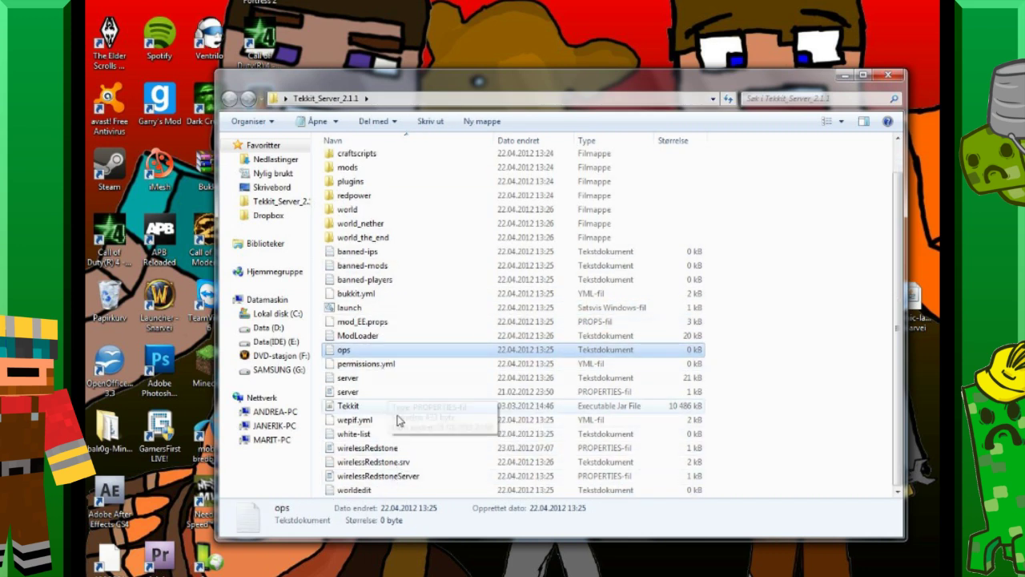
pyautogui.click(377, 377)
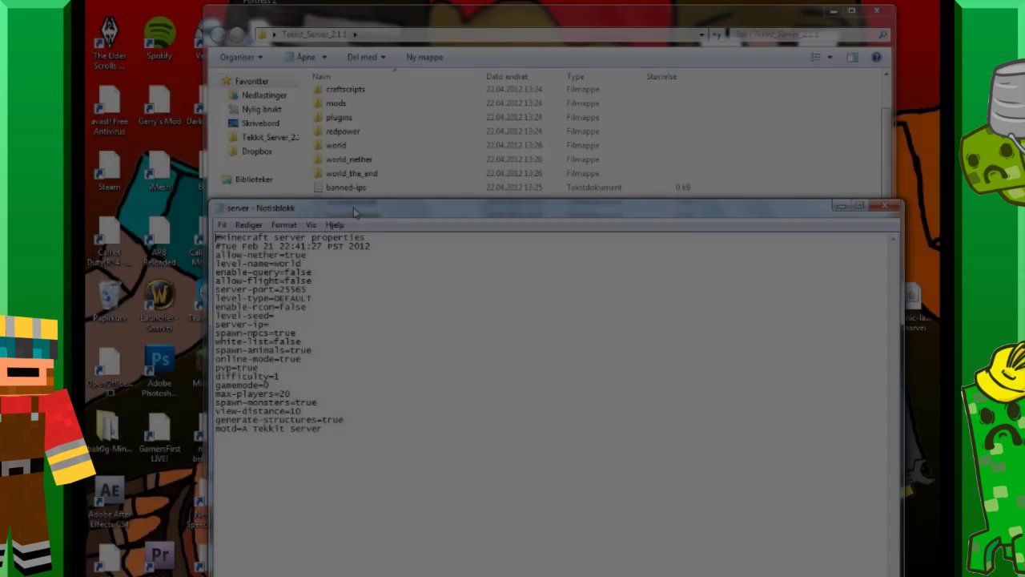
pyautogui.moveTo(356, 214); pyautogui.dragTo(354, 28)
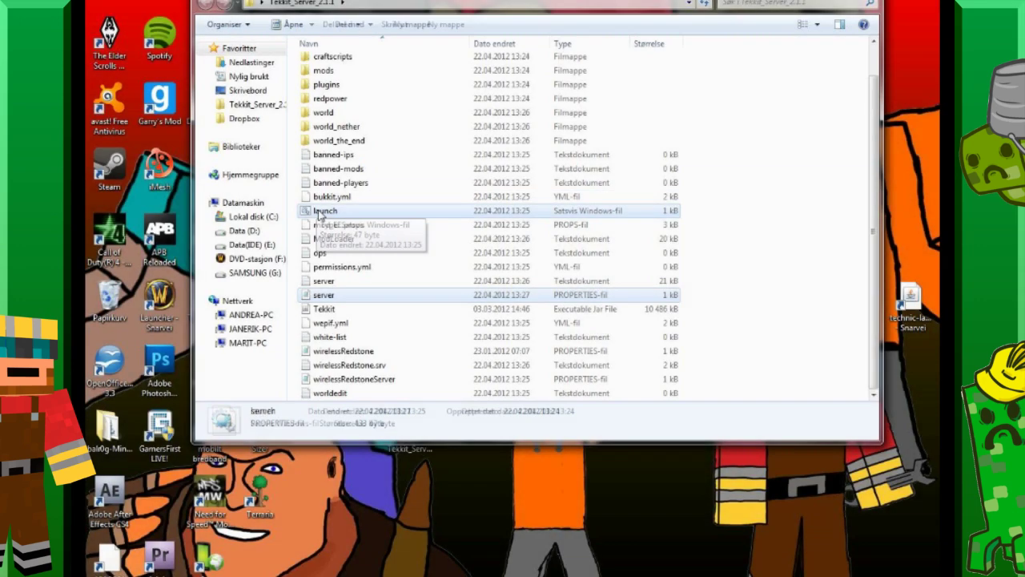
# Start the server again with the launch batch file and move its console up over the server folder.
pyautogui.doubleClick(322, 207)
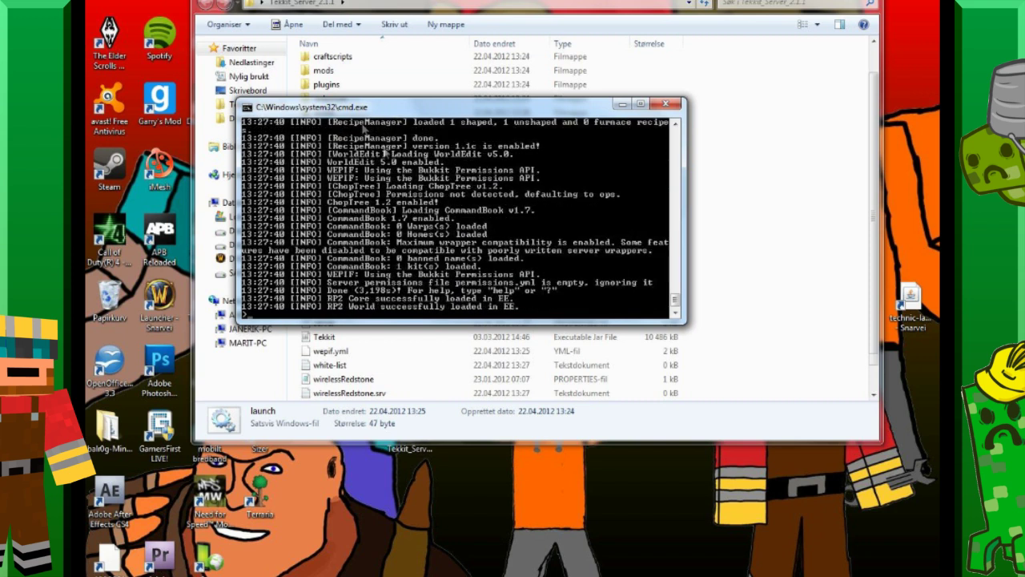
pyautogui.moveTo(439, 115); pyautogui.dragTo(466, 42)
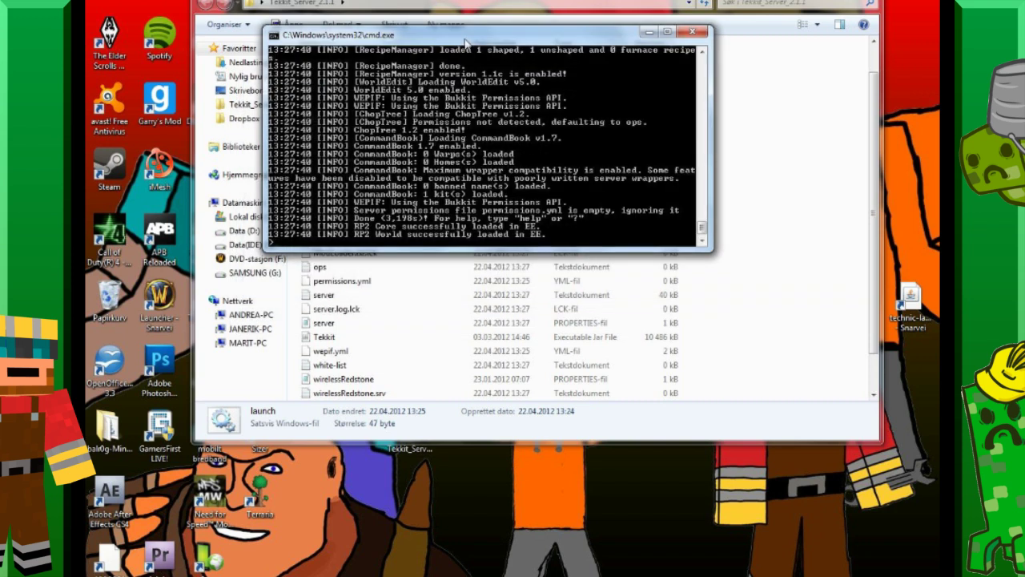